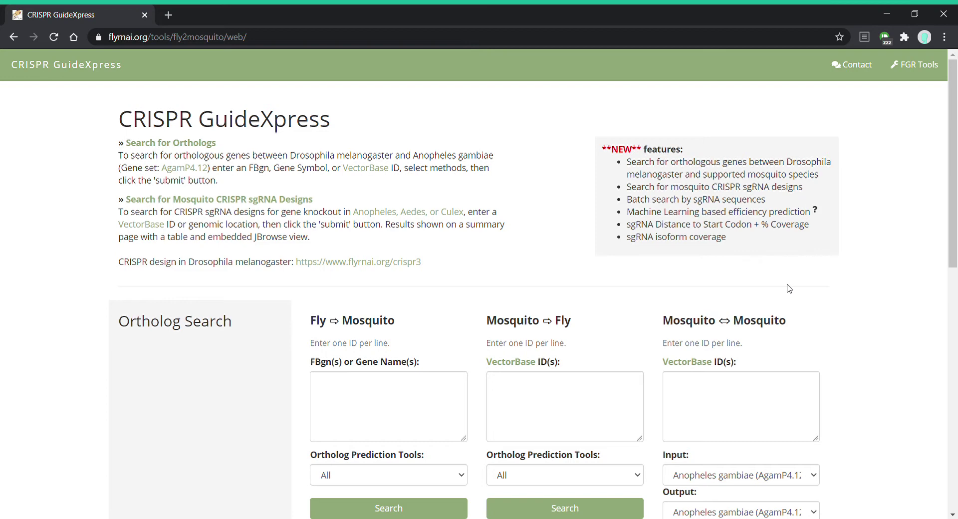
Step: View the list of supported mosquito species, then return to the main search page
left_click(437, 213)
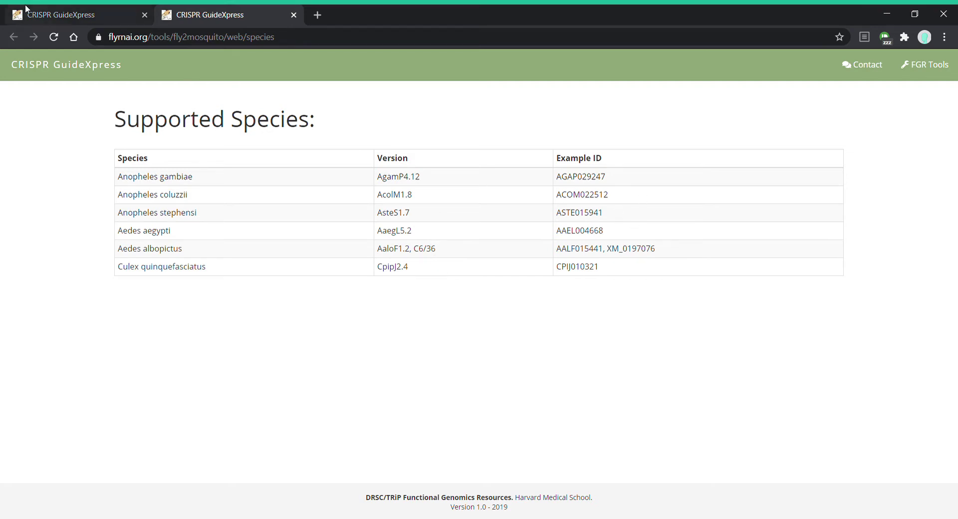
left_click(43, 16)
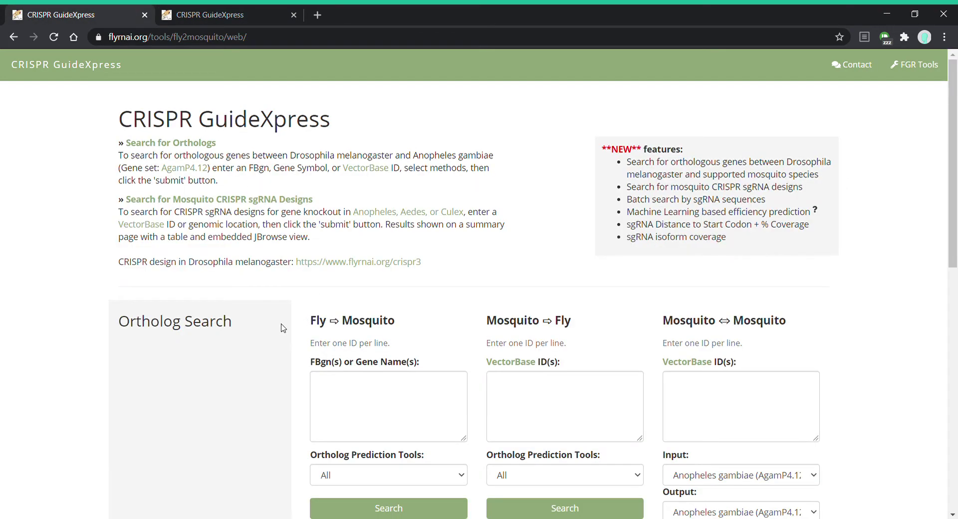
Step: Search for mosquito orthologs of the fly gene wg using all ortholog prediction tools
scroll(283, 328, "down", 1)
left_click(384, 352)
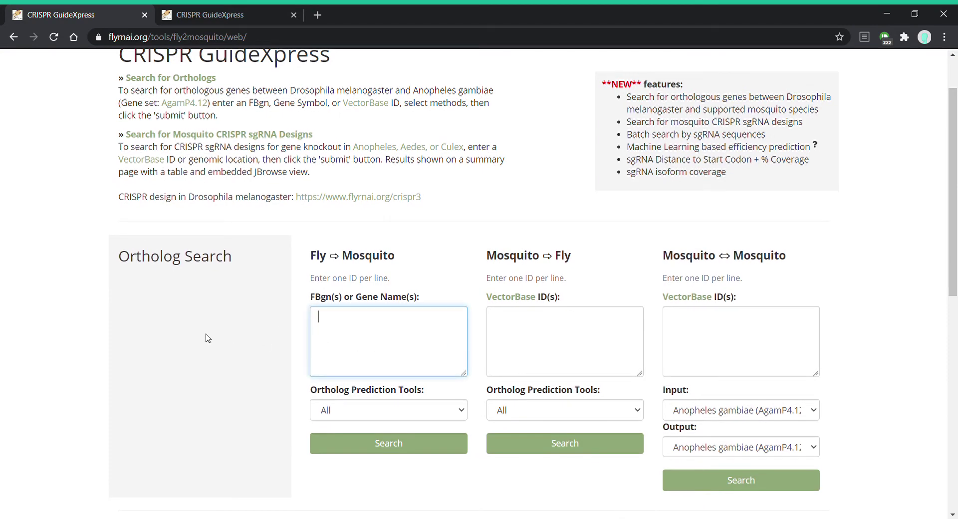
left_click(451, 411)
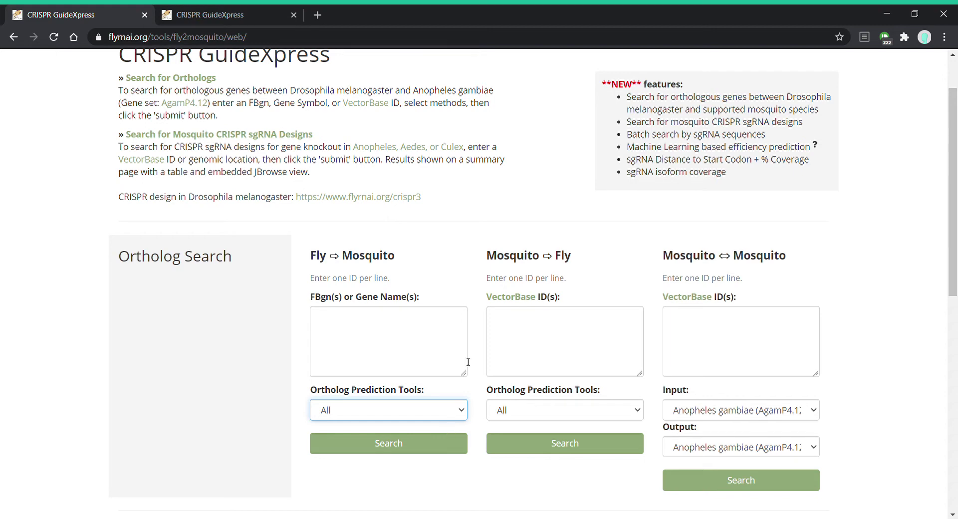
left_click(394, 343)
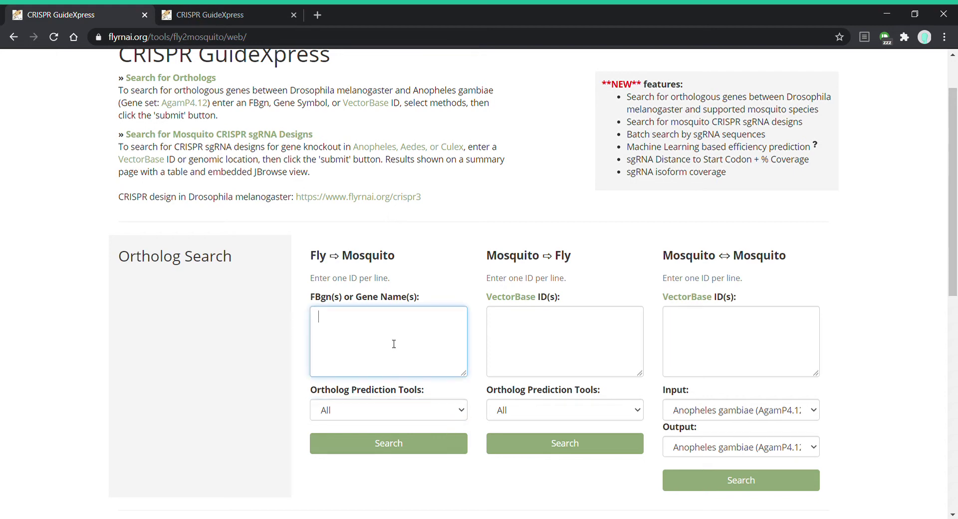
left_click(416, 443)
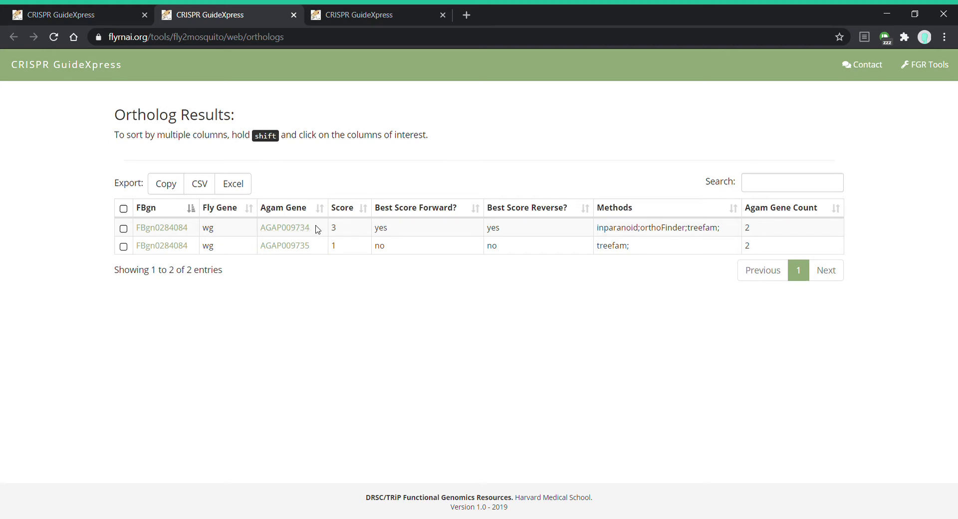
Step: Copy the gene ID AGAP009734 from the ortholog results into the Mosquito ⇔ Mosquito search's VectorBase ID(s) field
left_click_drag(316, 229, 259, 229)
key("ctrl+c")
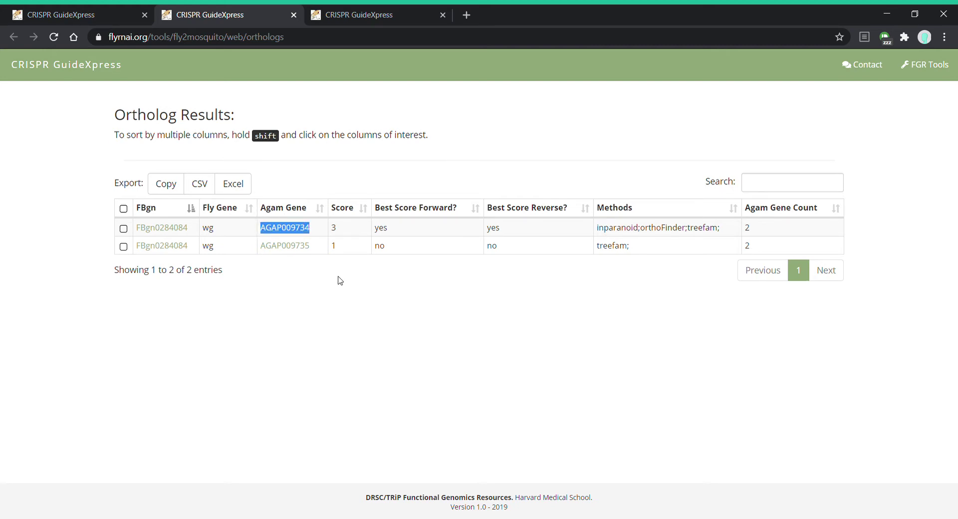
left_click(79, 14)
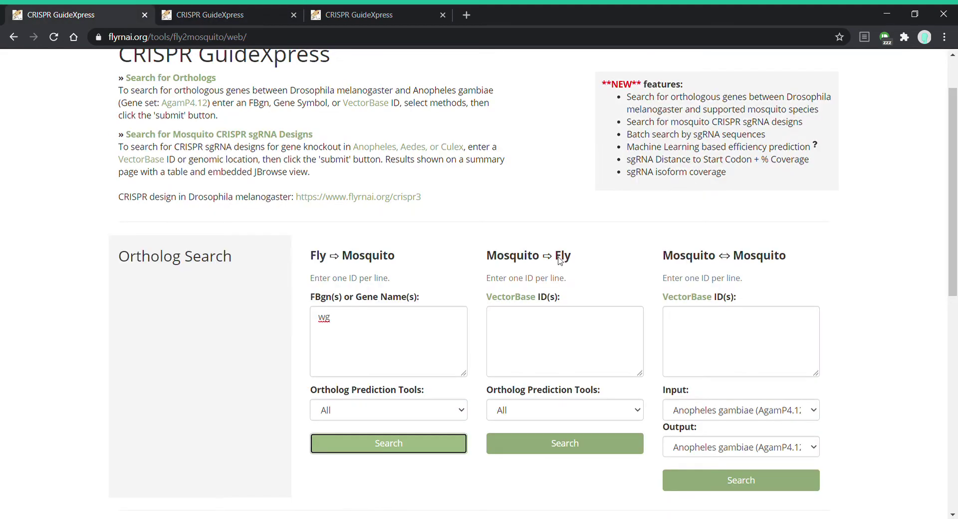
left_click(778, 339)
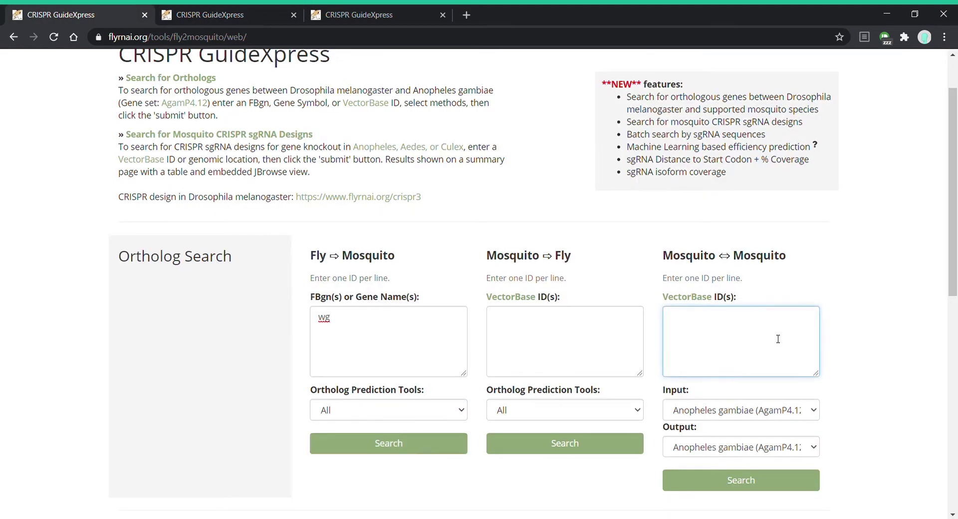
key("ctrl+v")
Step: Set the output species to Anopheles coluzzii (AcolM1.8) and run the mosquito-to-mosquito ortholog search
scroll(534, 265, "down", 1)
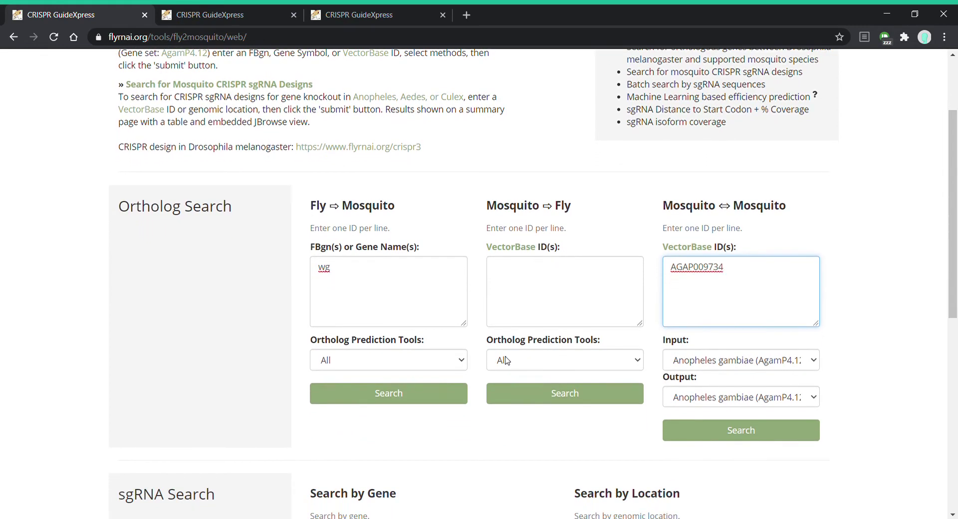
left_click(461, 367)
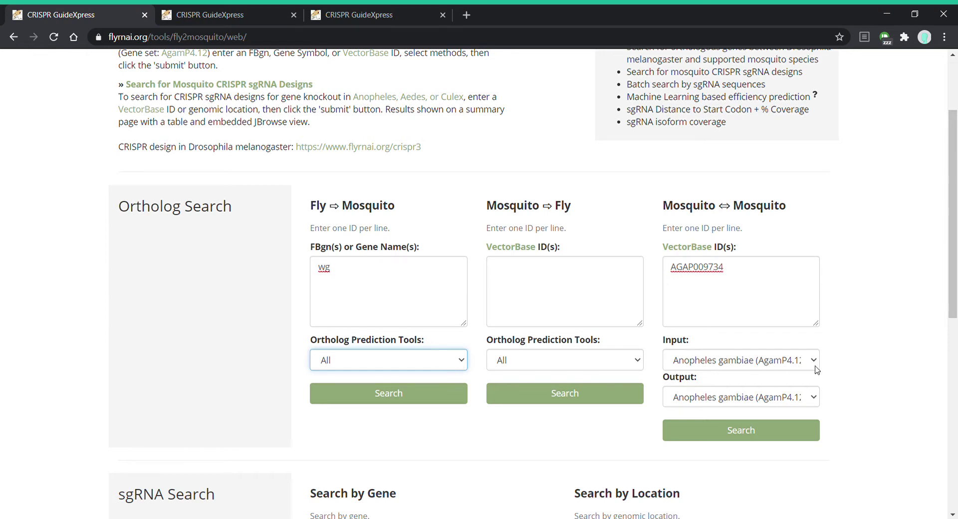
left_click(819, 398)
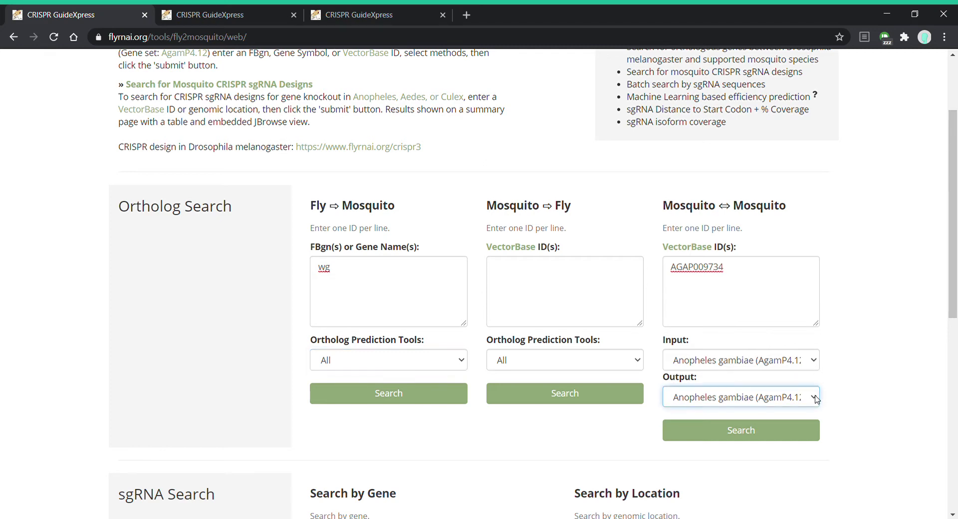
left_click(796, 428)
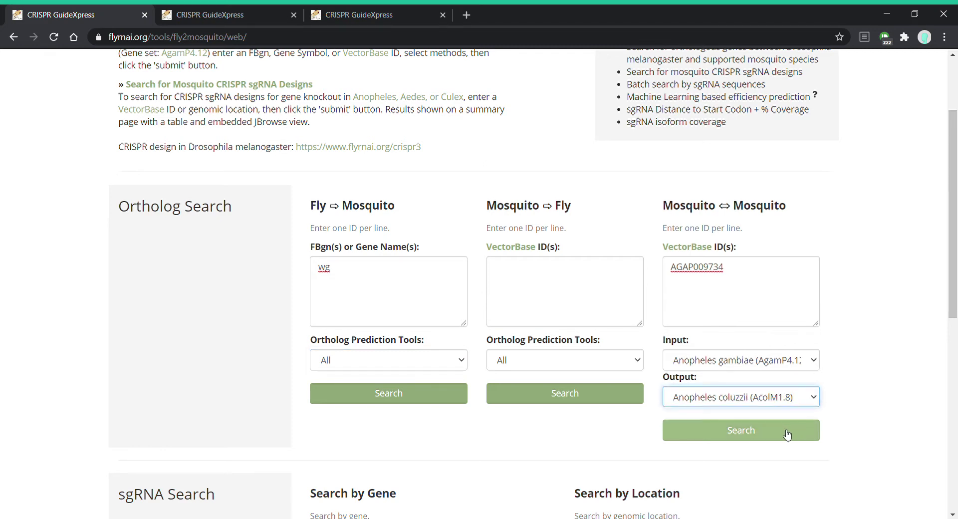
left_click(781, 436)
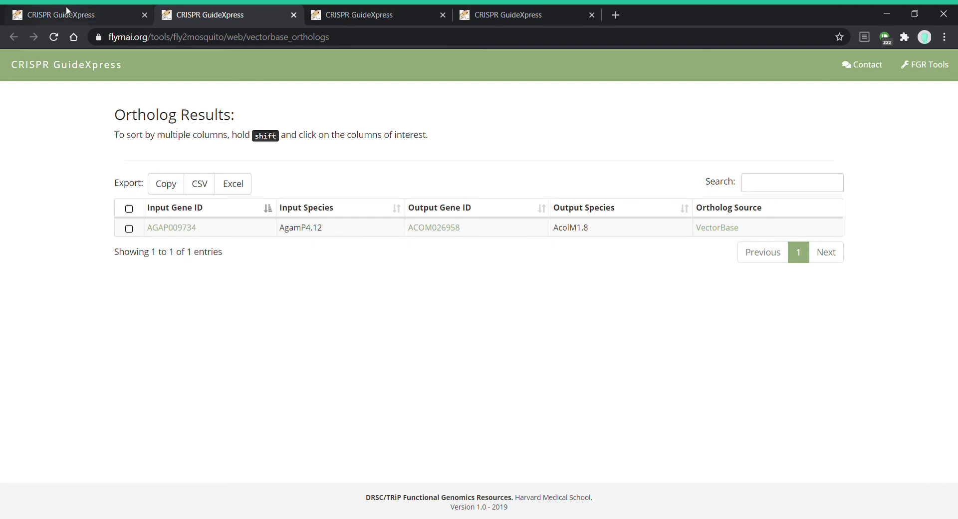
Step: Return to the main search page and search by gene for Anopheles gambiae sgRNA designs targeting AGAP009734
left_click(81, 16)
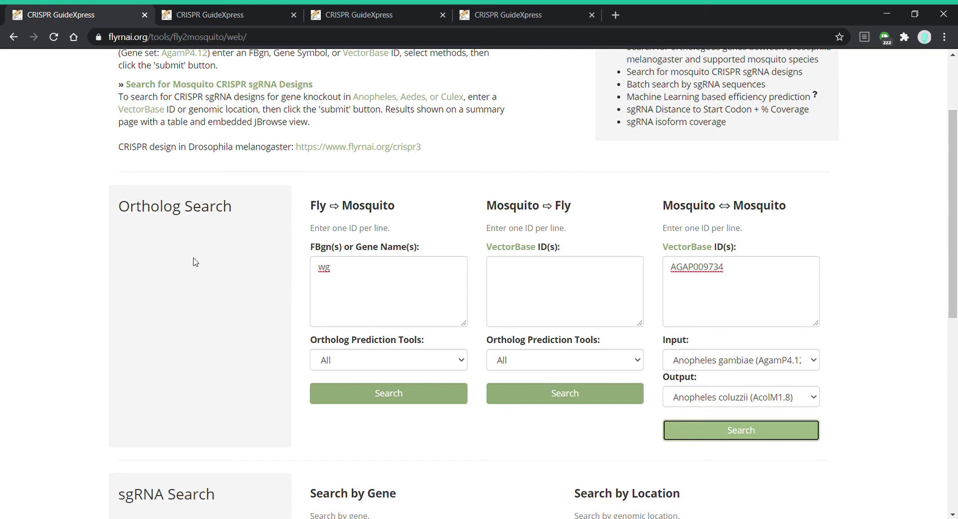
scroll(195, 262, "down", 6)
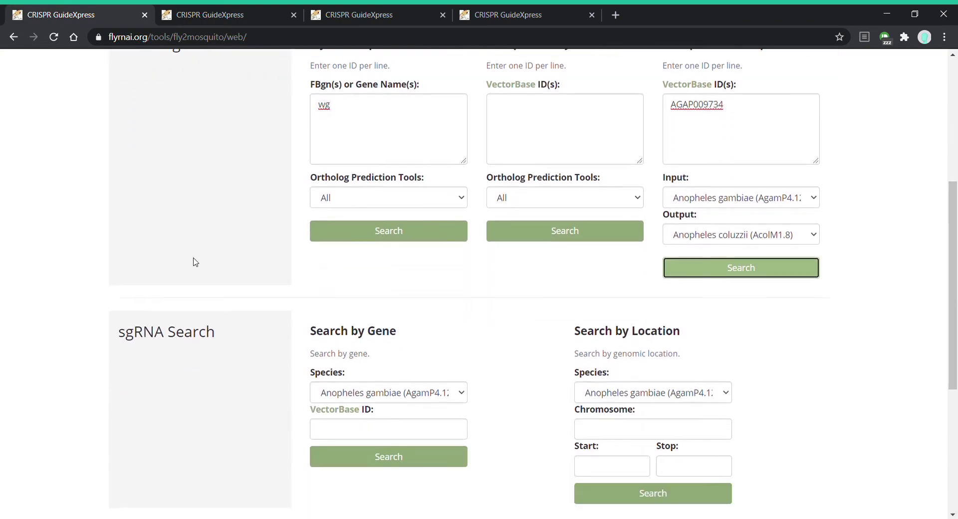
scroll(196, 262, "down", 1)
scroll(195, 262, "down", 1)
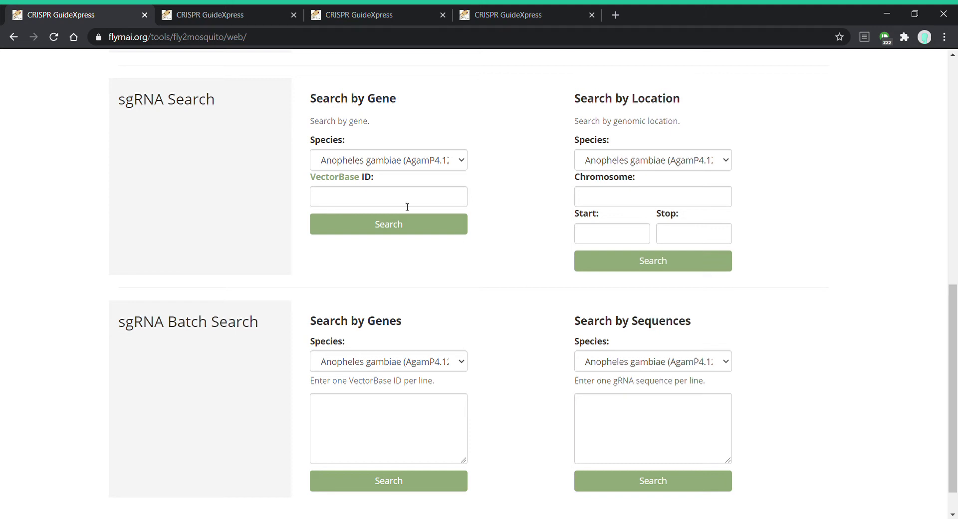
left_click(390, 200)
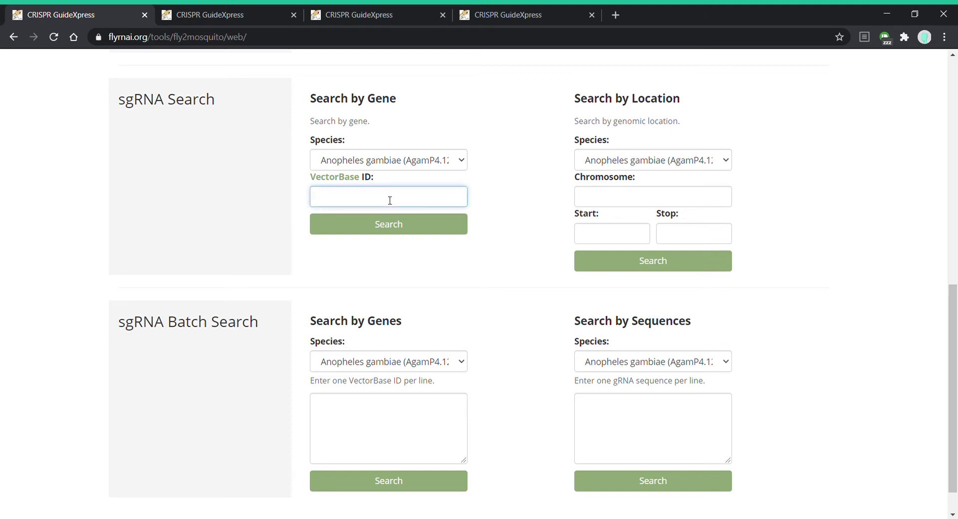
key("ctrl+v")
left_click(441, 227)
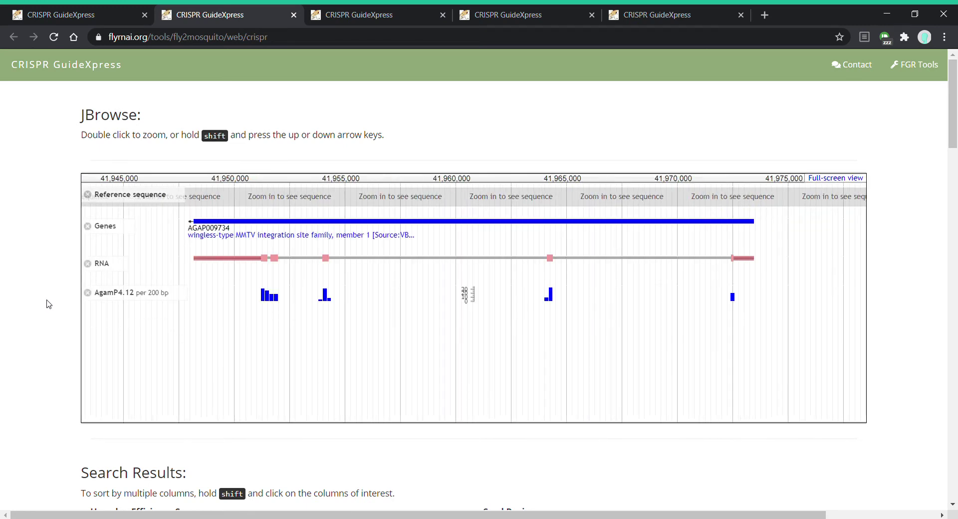
Step: Zoom the embedded JBrowse into the sgRNAs near position 41,954,000 and inspect the details of GGCCAGCCTCGTTGTTGTGCAGG
scroll(48, 304, "down", 1)
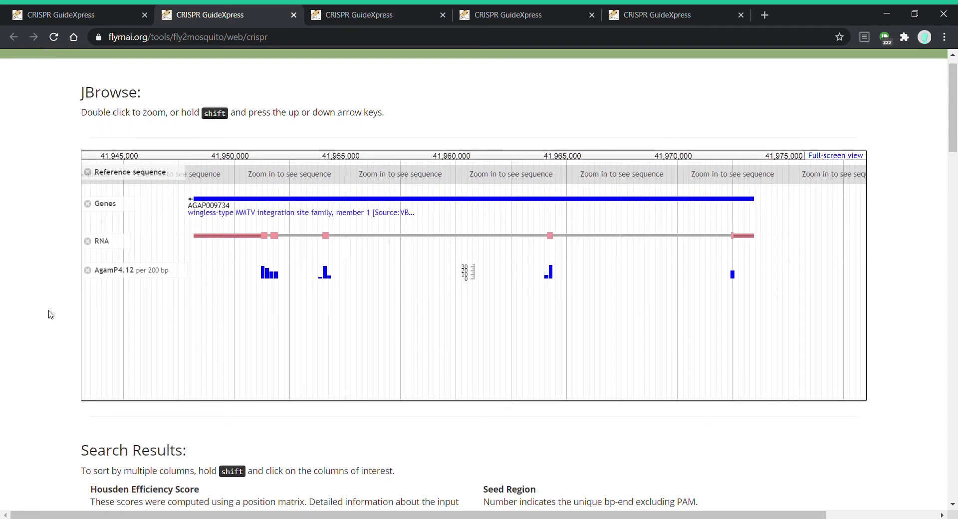
scroll(49, 314, "up", 1)
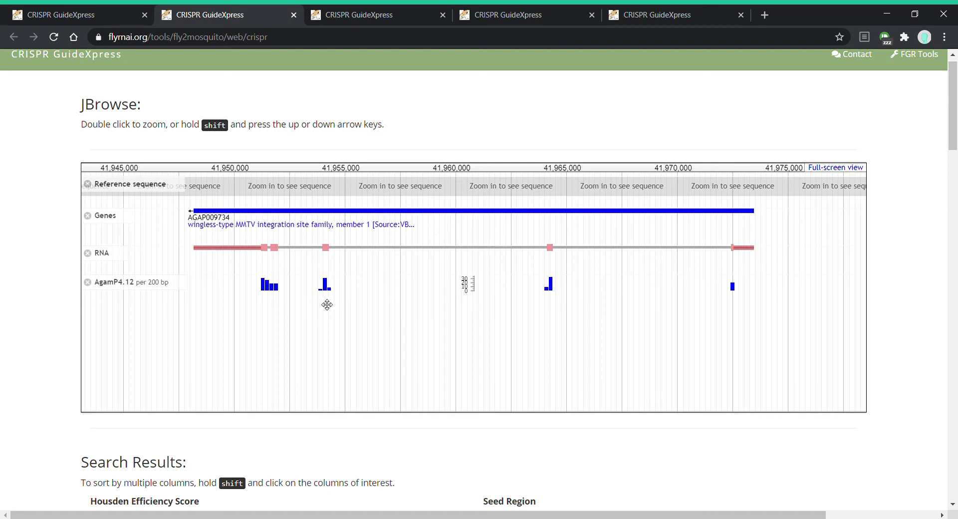
double_click(328, 303)
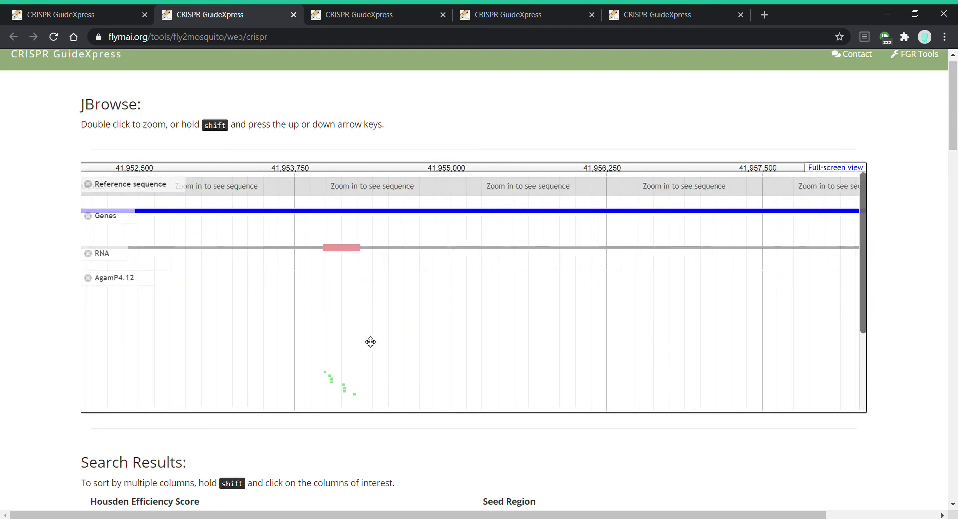
left_click_drag(369, 342, 494, 220)
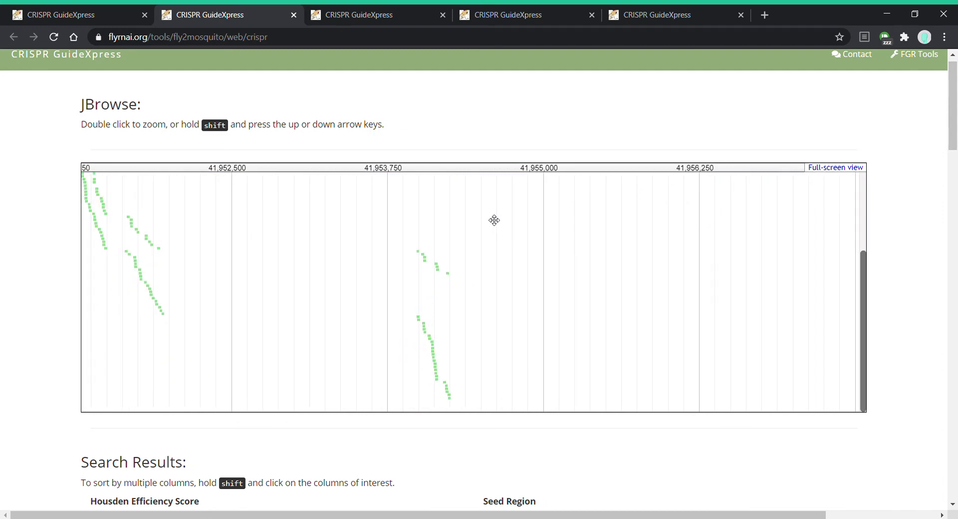
double_click(432, 296)
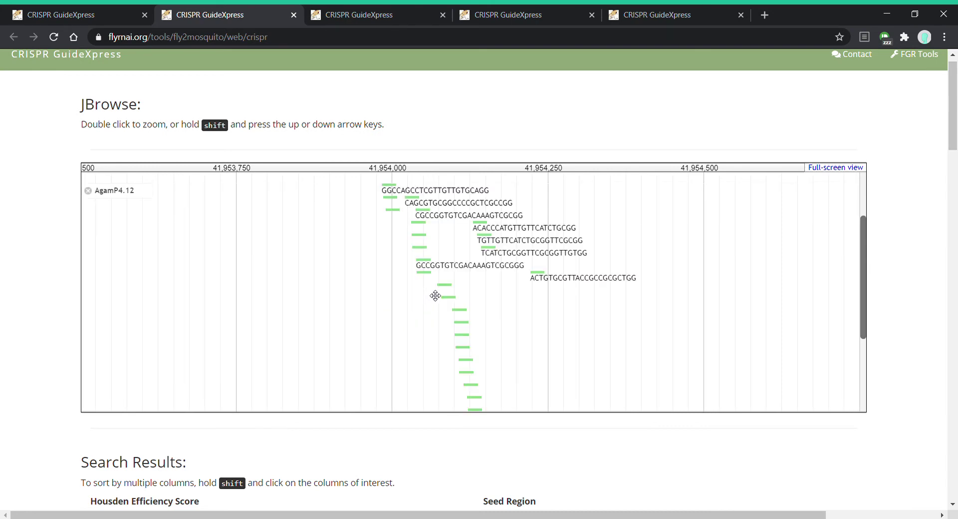
left_click(438, 195)
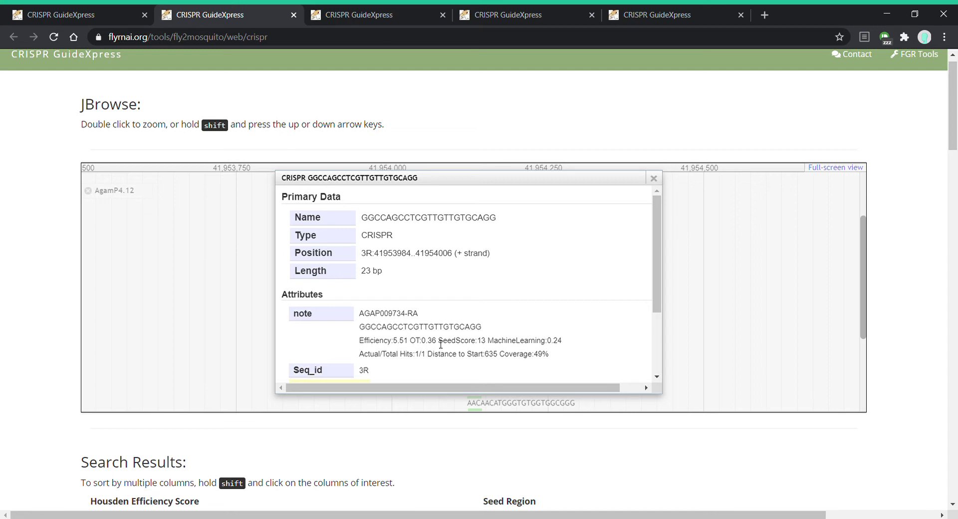
left_click(653, 179)
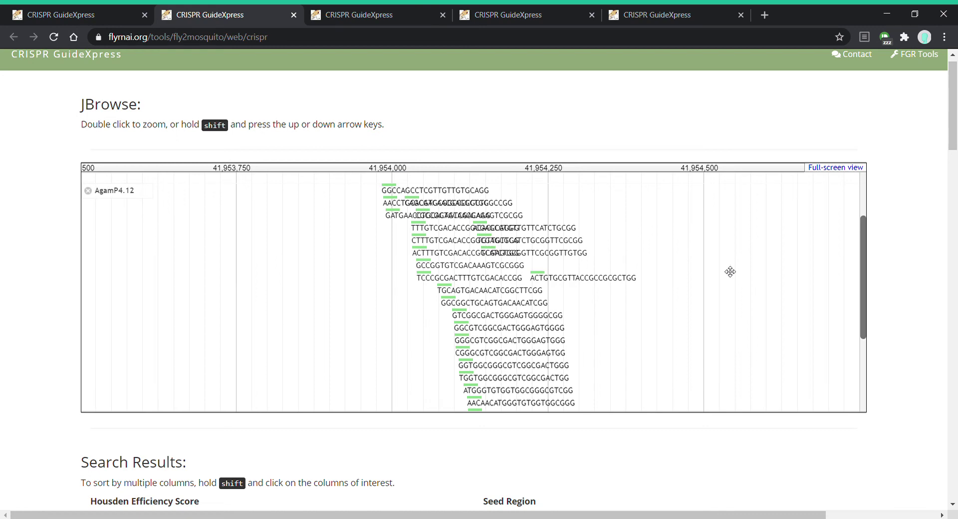
Step: Open JBrowse in full-screen view, narrow the track list, and zoom out one level around the sgRNA cluster
left_click(835, 168)
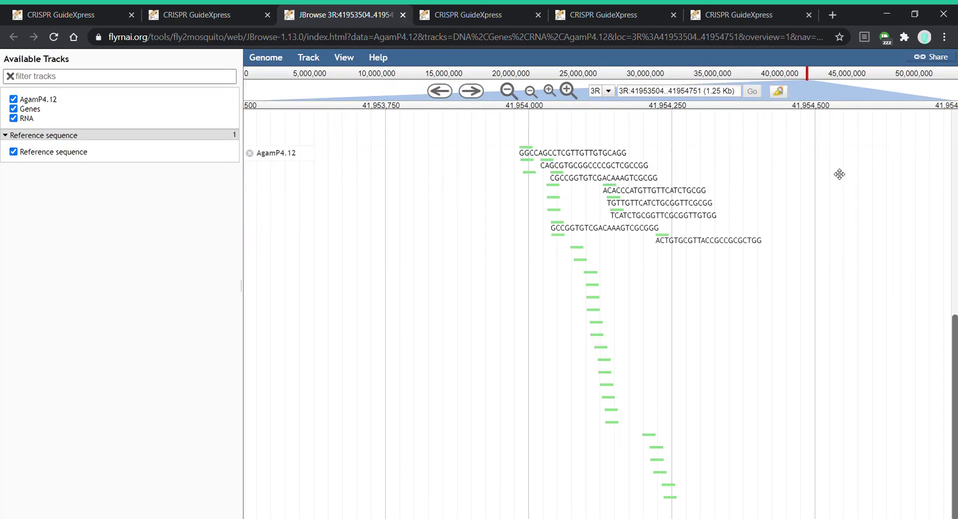
left_click_drag(243, 285, 99, 286)
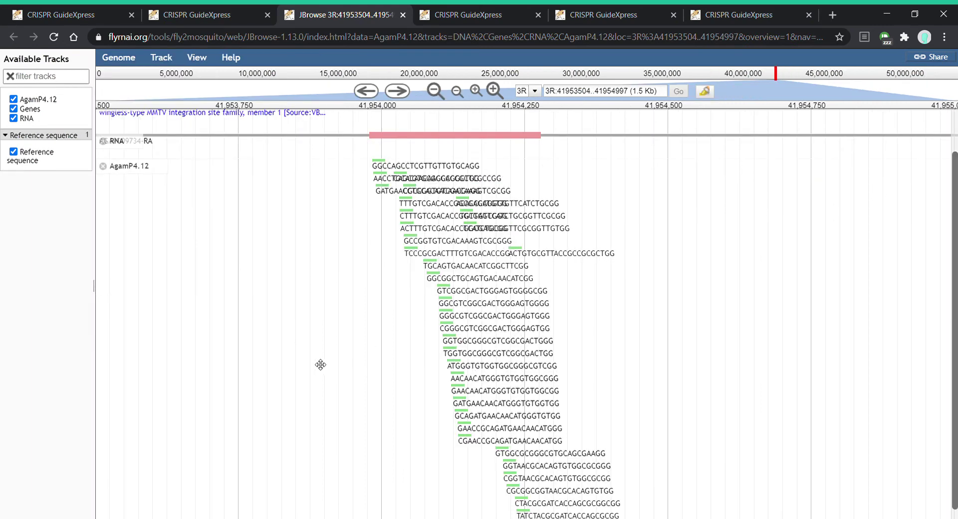
left_click_drag(320, 364, 379, 310)
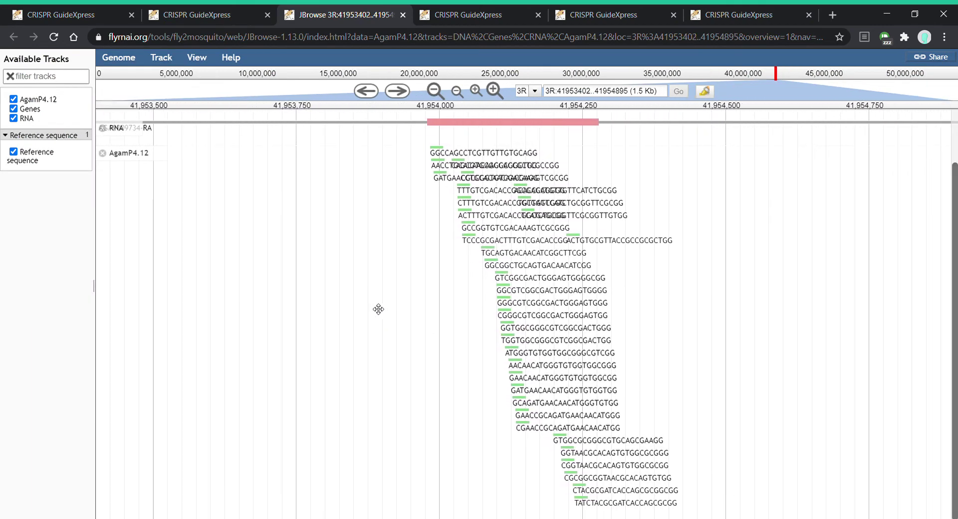
left_click(460, 95)
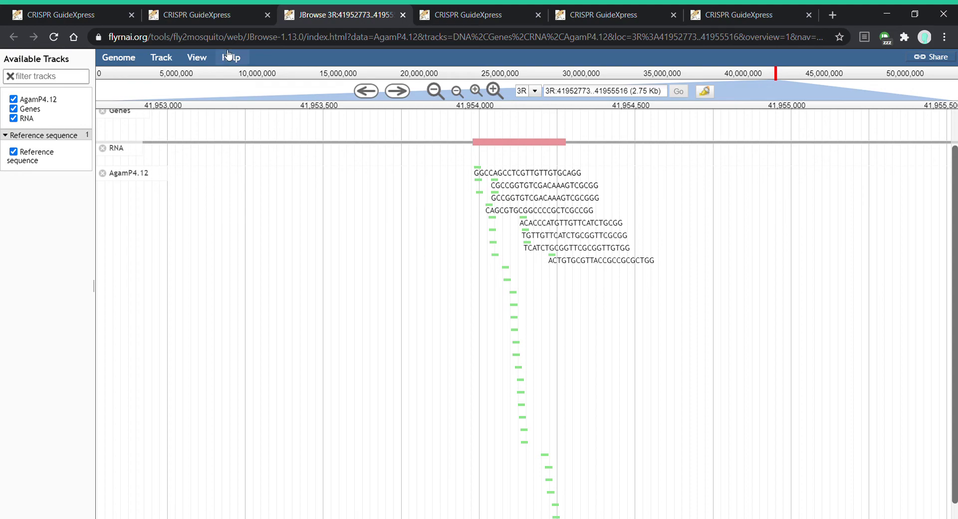
Step: Return to the sgRNA results page and examine the design table's columns together with the score explanations above it
left_click(205, 13)
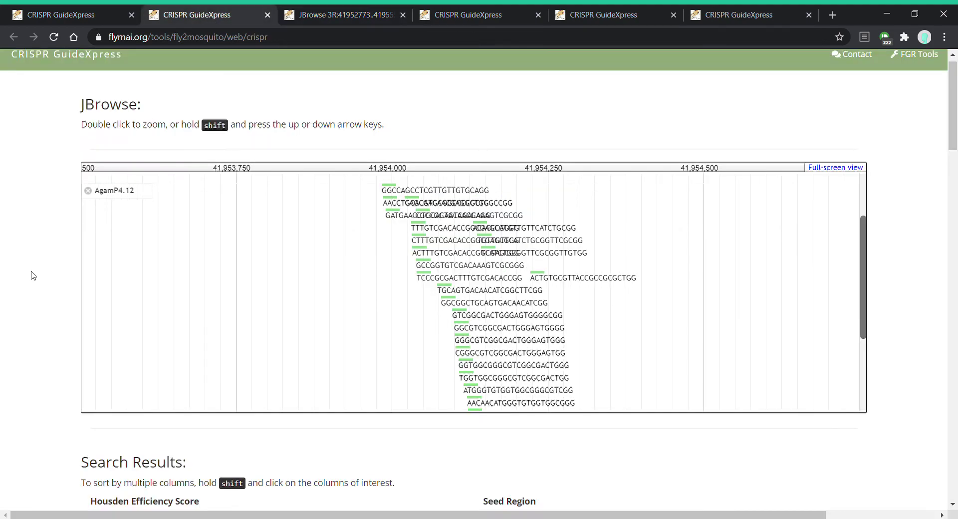
scroll(30, 276, "down", 10)
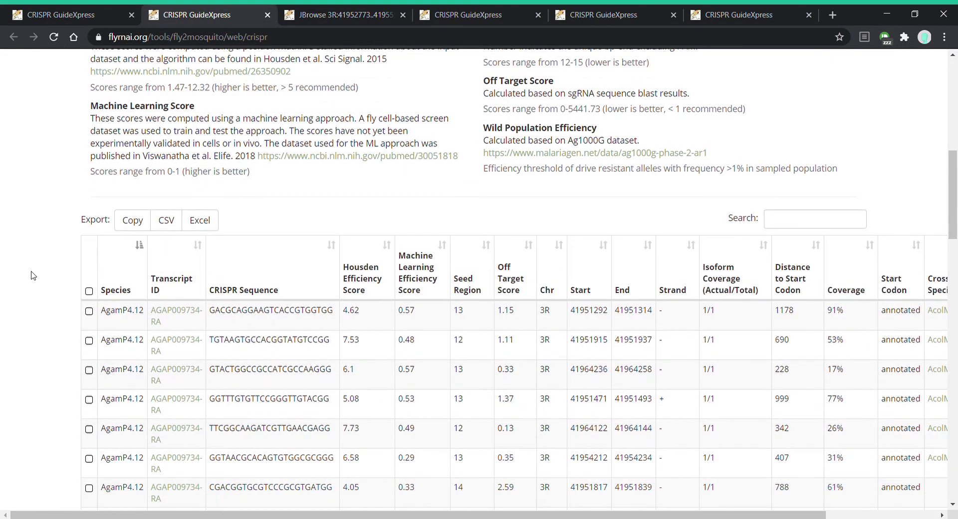
scroll(31, 276, "down", 2)
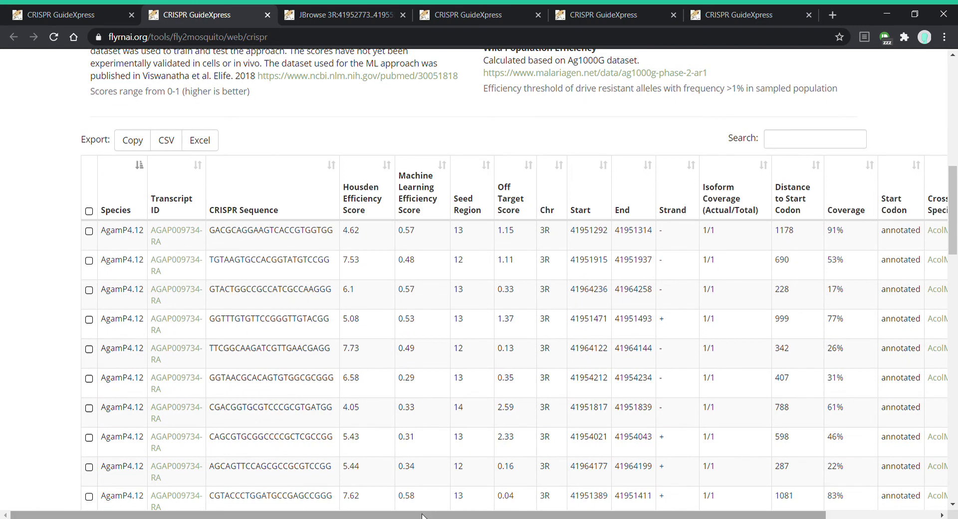
left_click_drag(425, 515, 472, 515)
left_click_drag(489, 513, 494, 514)
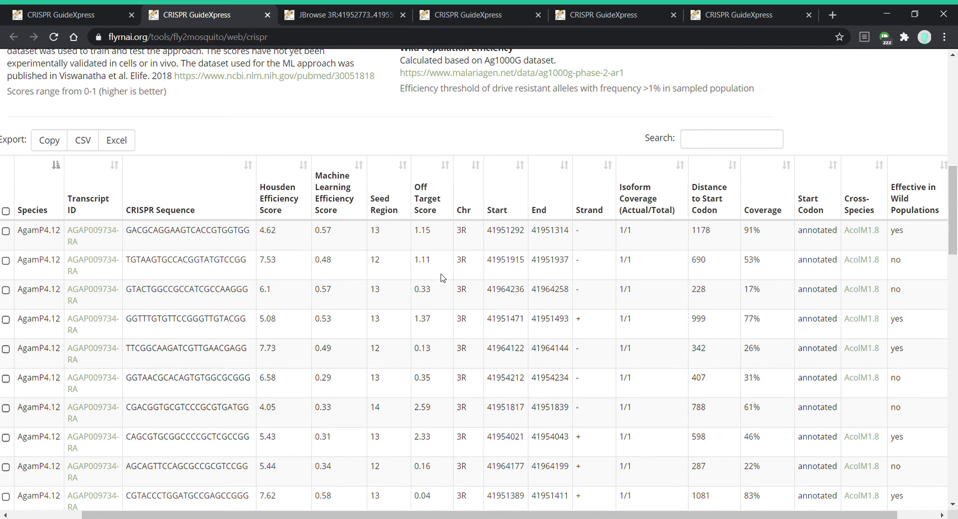
scroll(469, 342, "up", 2)
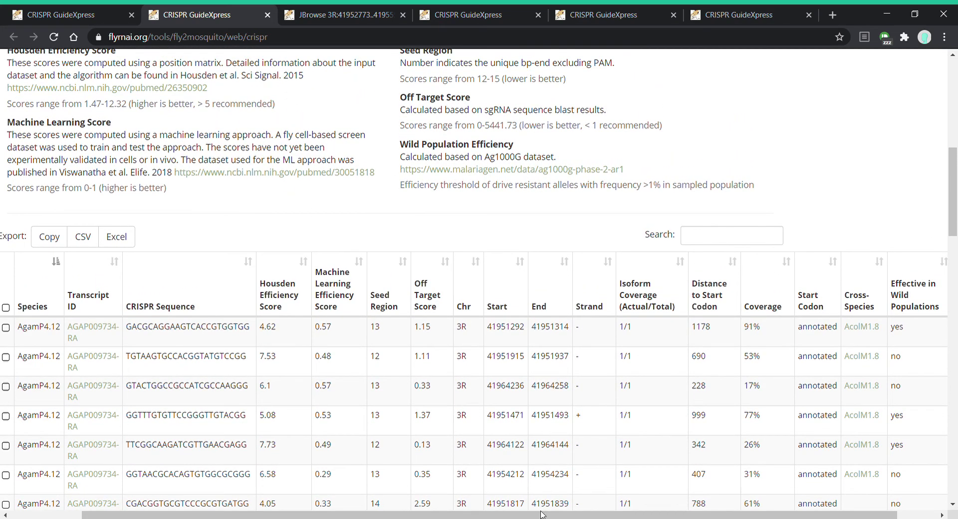
Step: Open the AcolM1.8 cross-species match for sgRNA GACGCAGGAAGTCACCGTGGTGG and examine its scores and wild-population effectiveness
left_click_drag(543, 514, 582, 513)
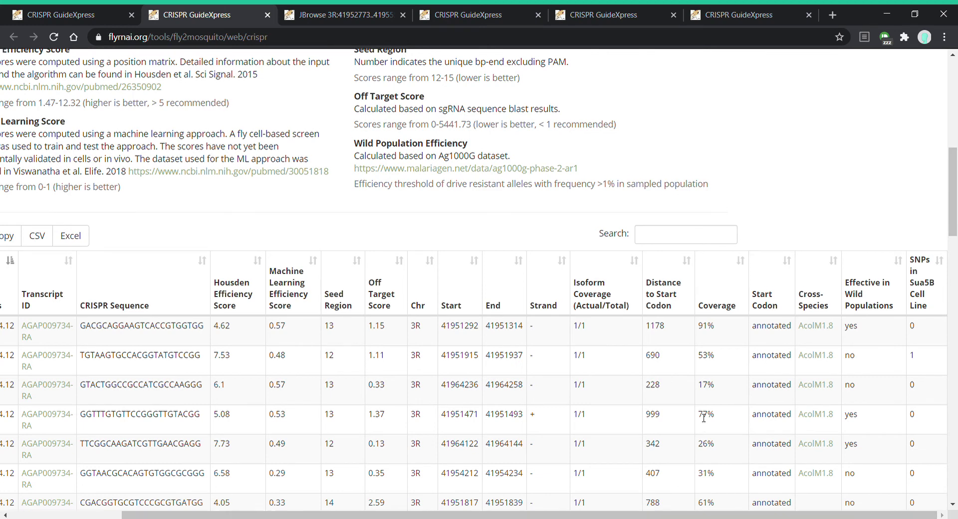
scroll(704, 418, "down", 2)
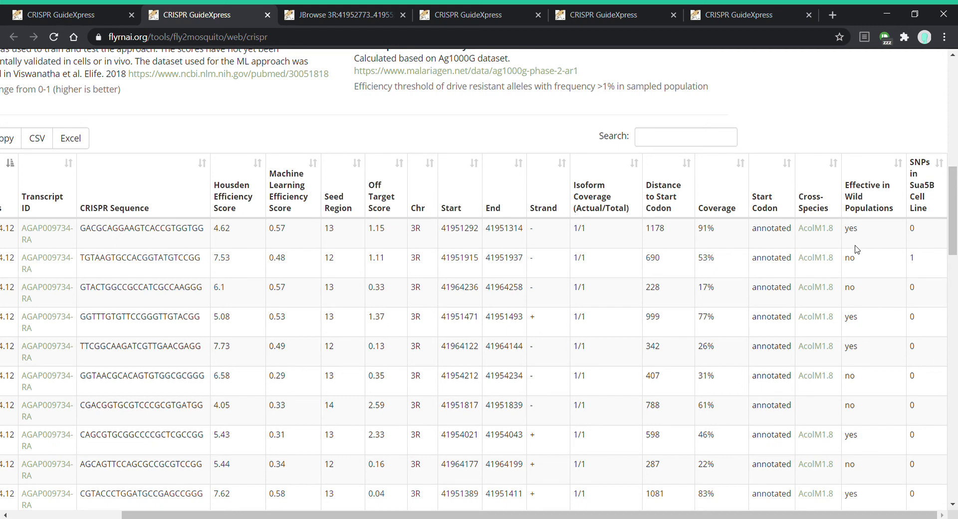
left_click(818, 230)
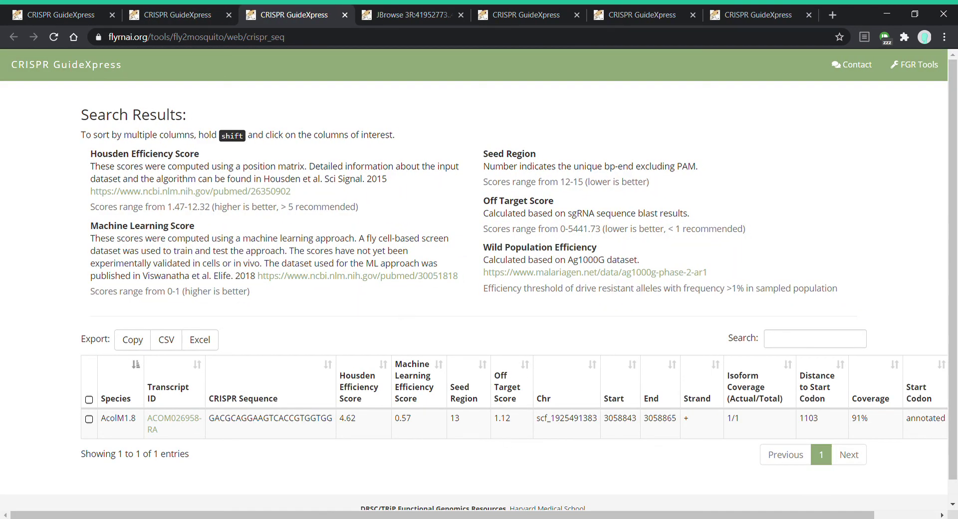
left_click_drag(484, 515, 537, 516)
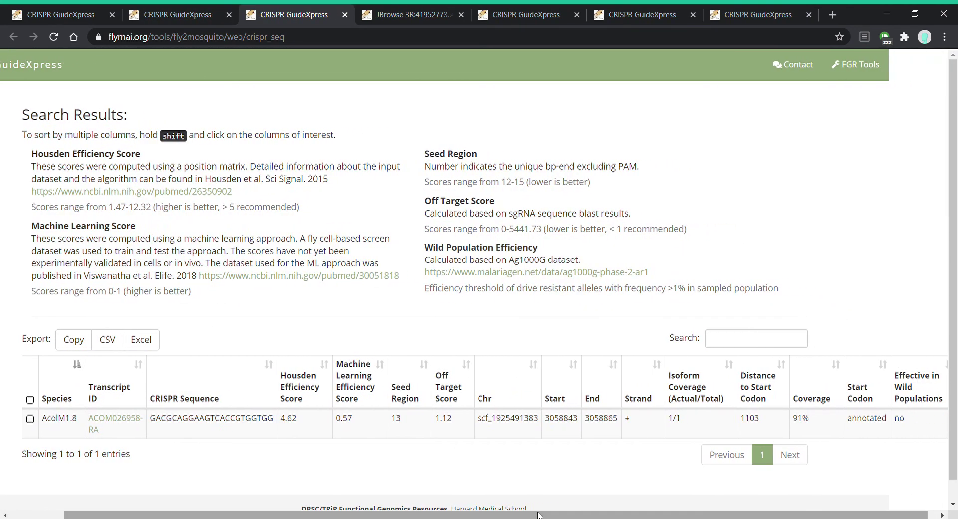
scroll(523, 477, "down", 1)
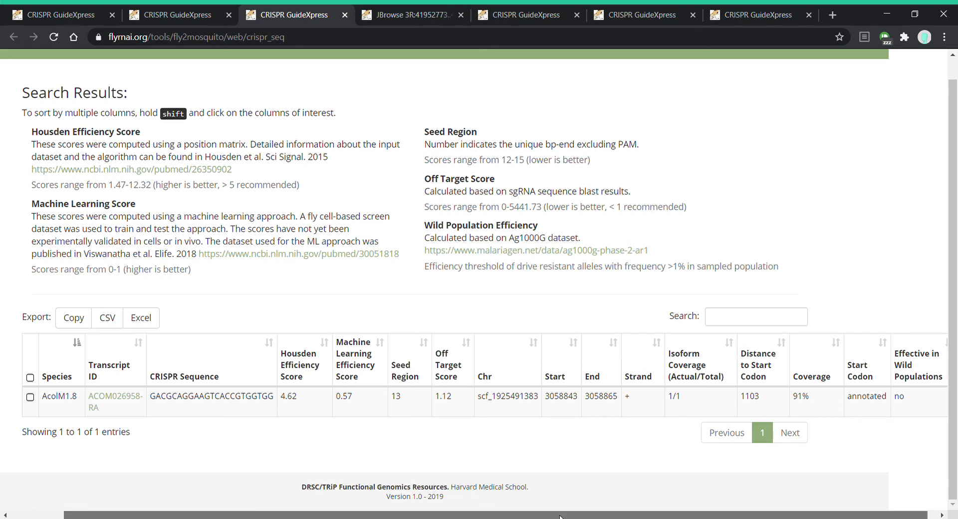
left_click_drag(559, 515, 570, 515)
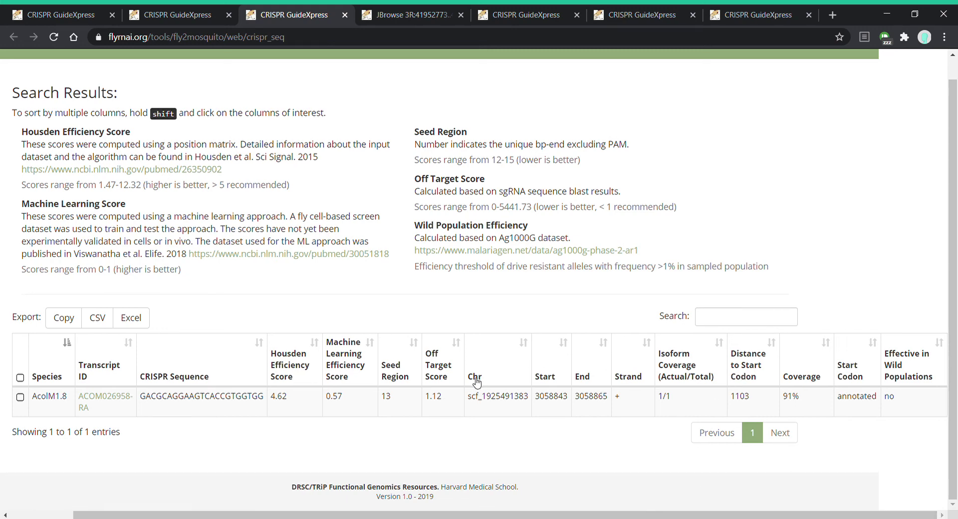
Step: Return to the AGAP009734 results table and sort it by Cross-Species descending plus Effective in Wild Populations descending
left_click(169, 18)
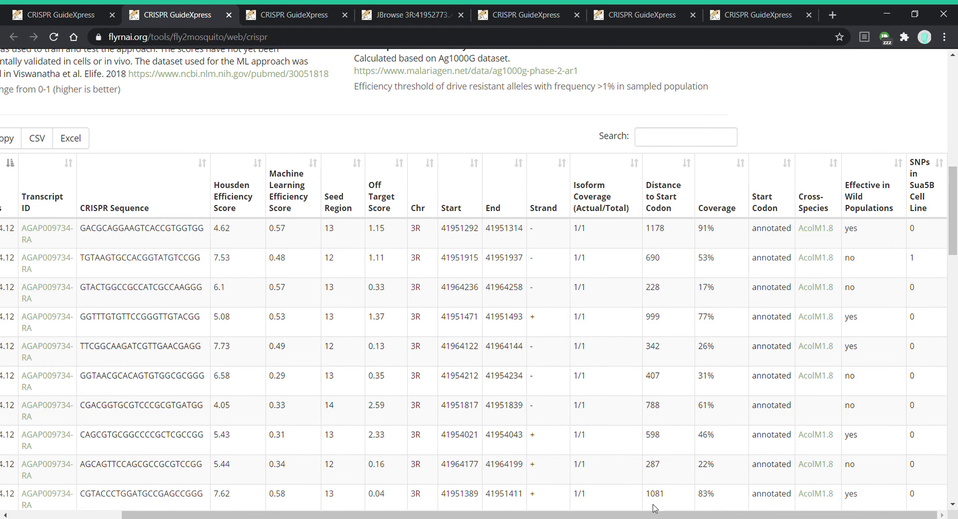
left_click_drag(634, 514, 659, 513)
scroll(614, 407, "down", 1)
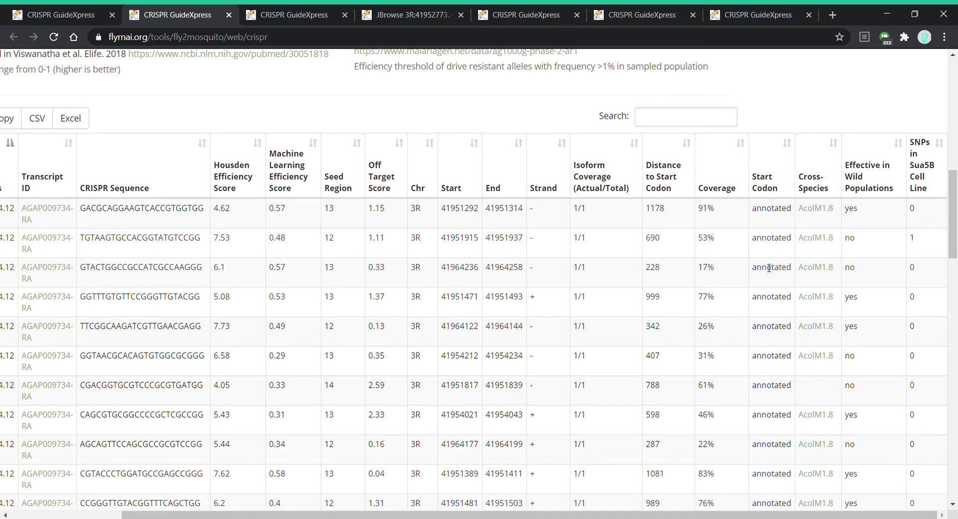
left_click(829, 171)
left_click(830, 171)
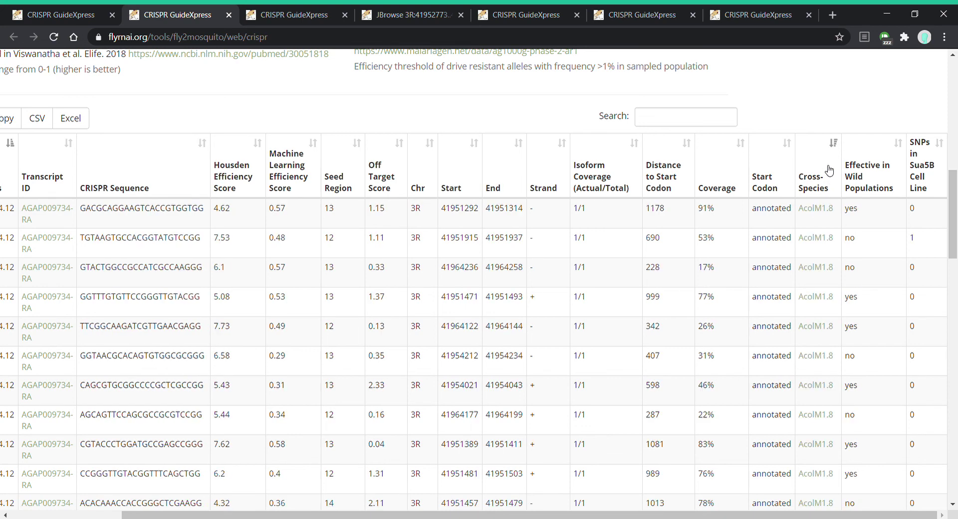
left_click(893, 177)
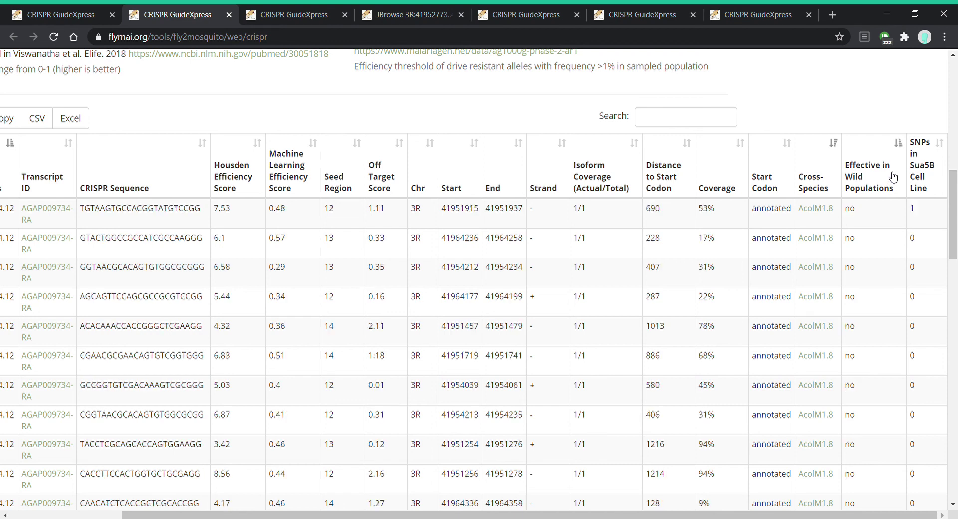
left_click(892, 177)
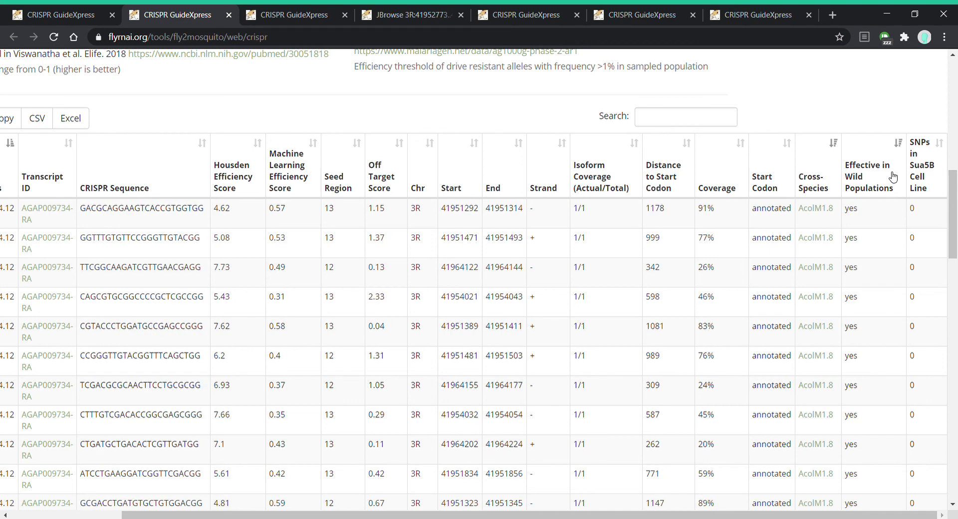
Step: Add SNPs in Sua5B Cell Line ascending and Off Target Score ascending to the multi-column sort, and review the ranked sgRNAs
left_click(936, 176)
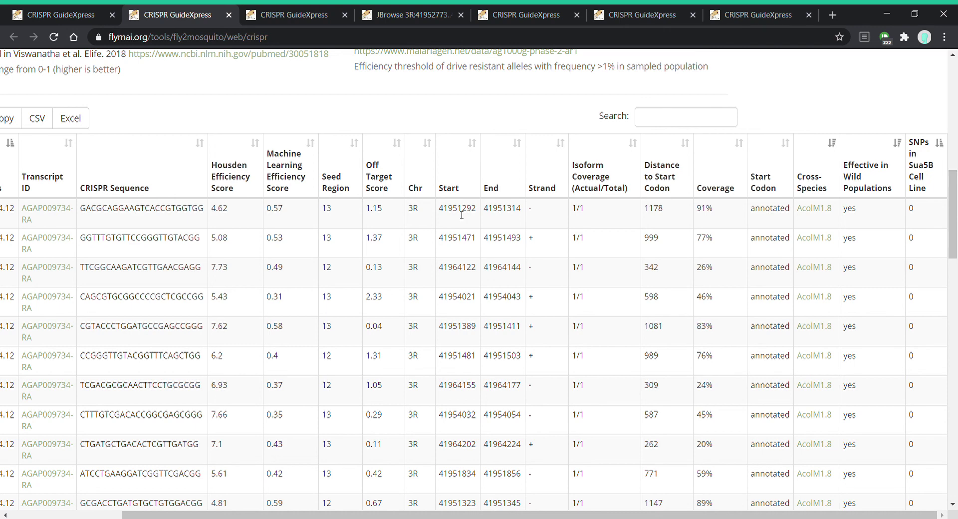
left_click(391, 171)
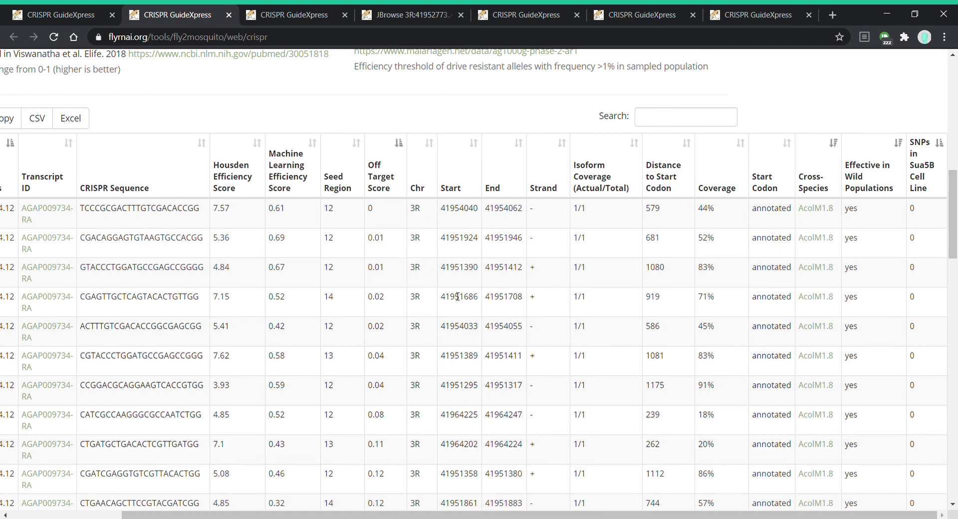
left_click_drag(485, 514, 402, 514)
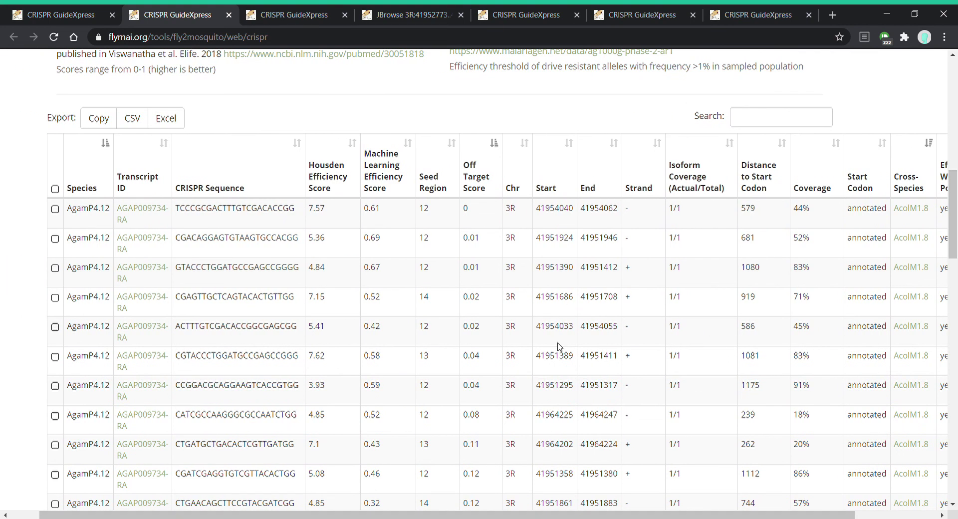
scroll(559, 346, "up", 1)
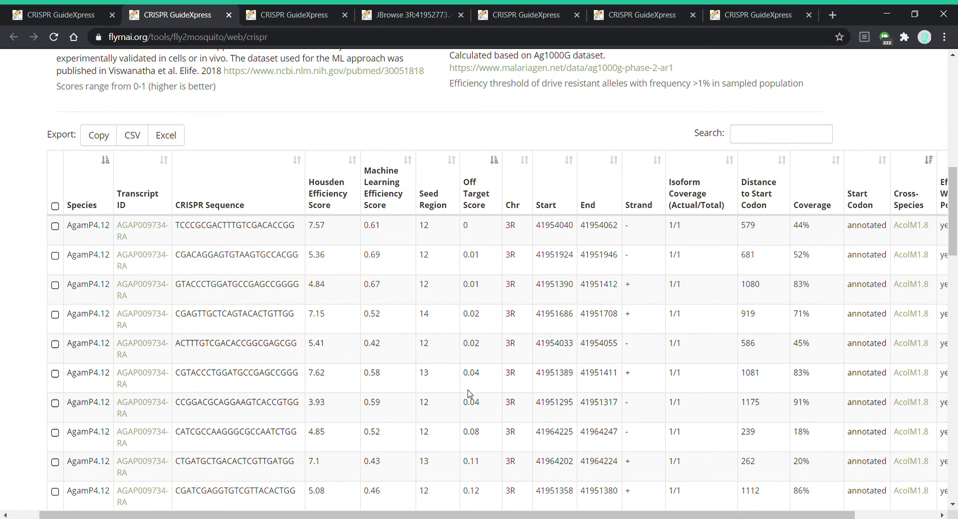
scroll(495, 382, "down", 5)
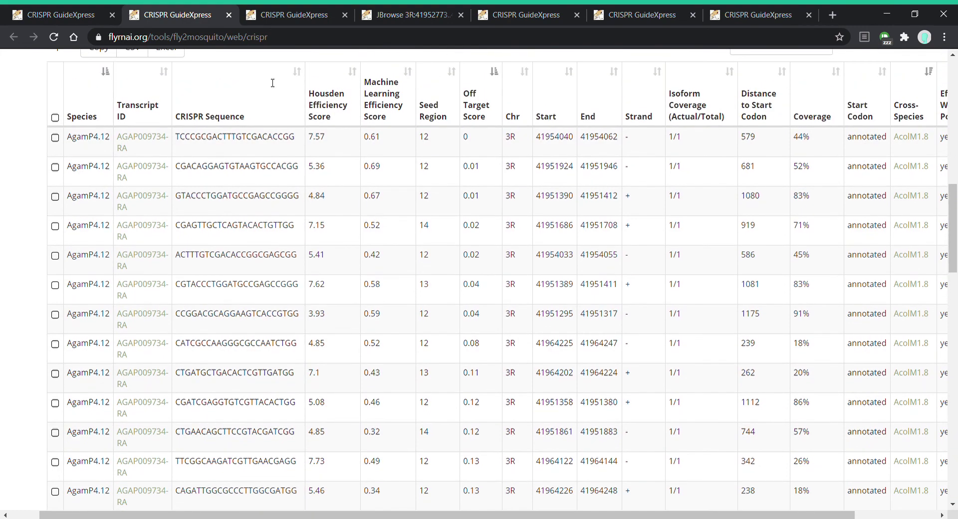
Step: Return to the main search page and open the site's contact information
left_click(85, 14)
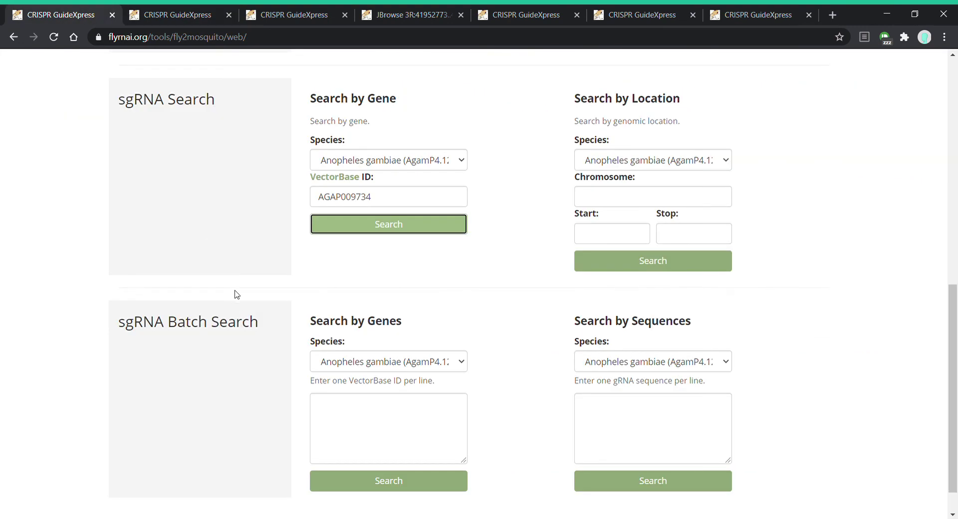
scroll(235, 295, "up", 9)
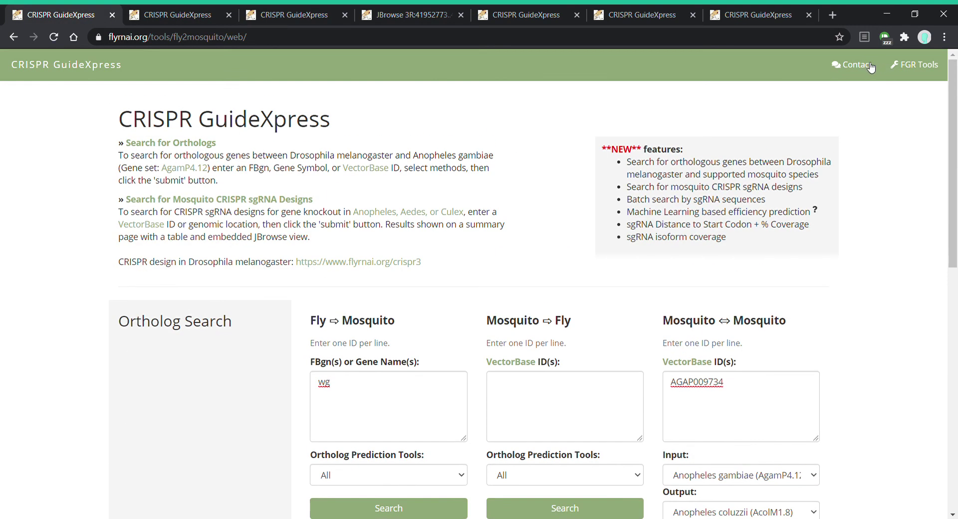
left_click(860, 65)
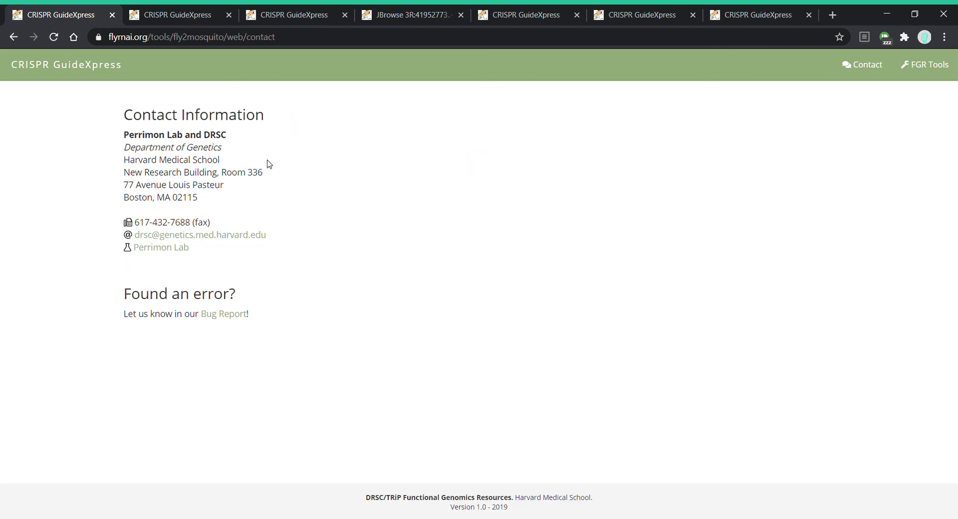